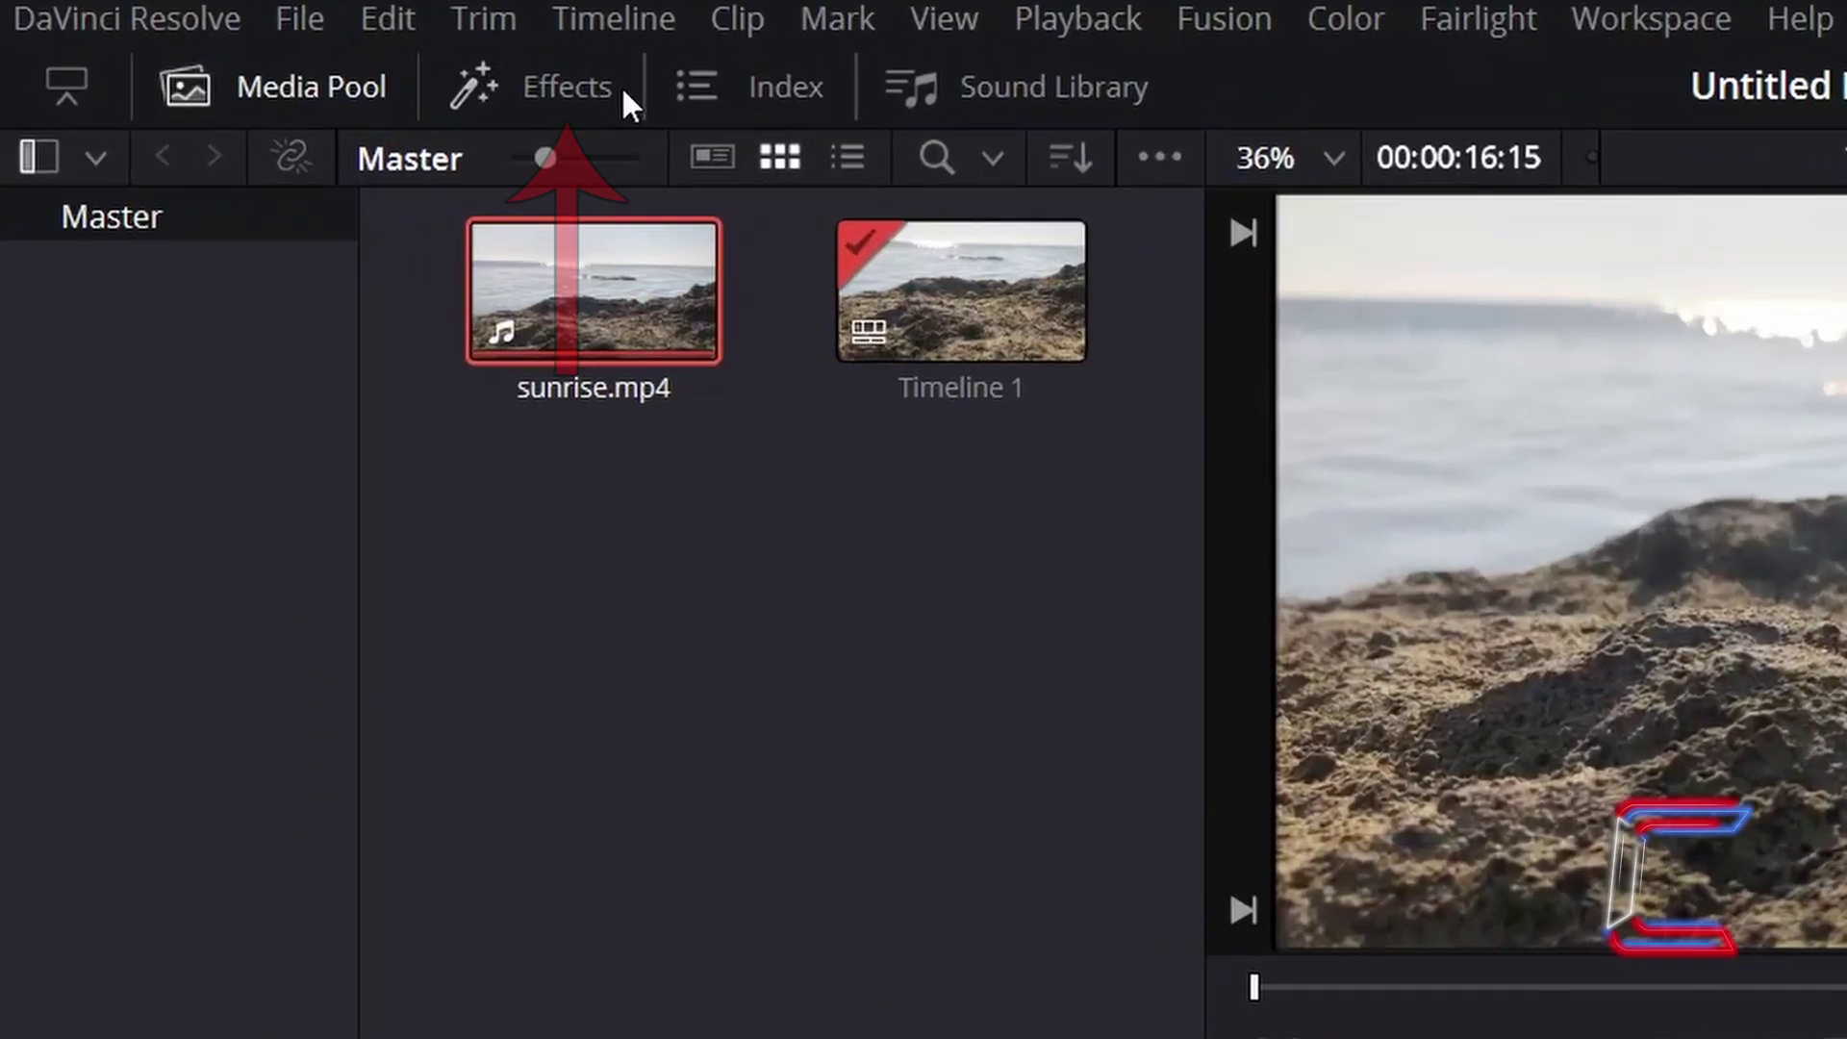
Add the Fusion Colored Border effect to sunrise.mp4 on V1, giving it a white frame.
click(631, 98)
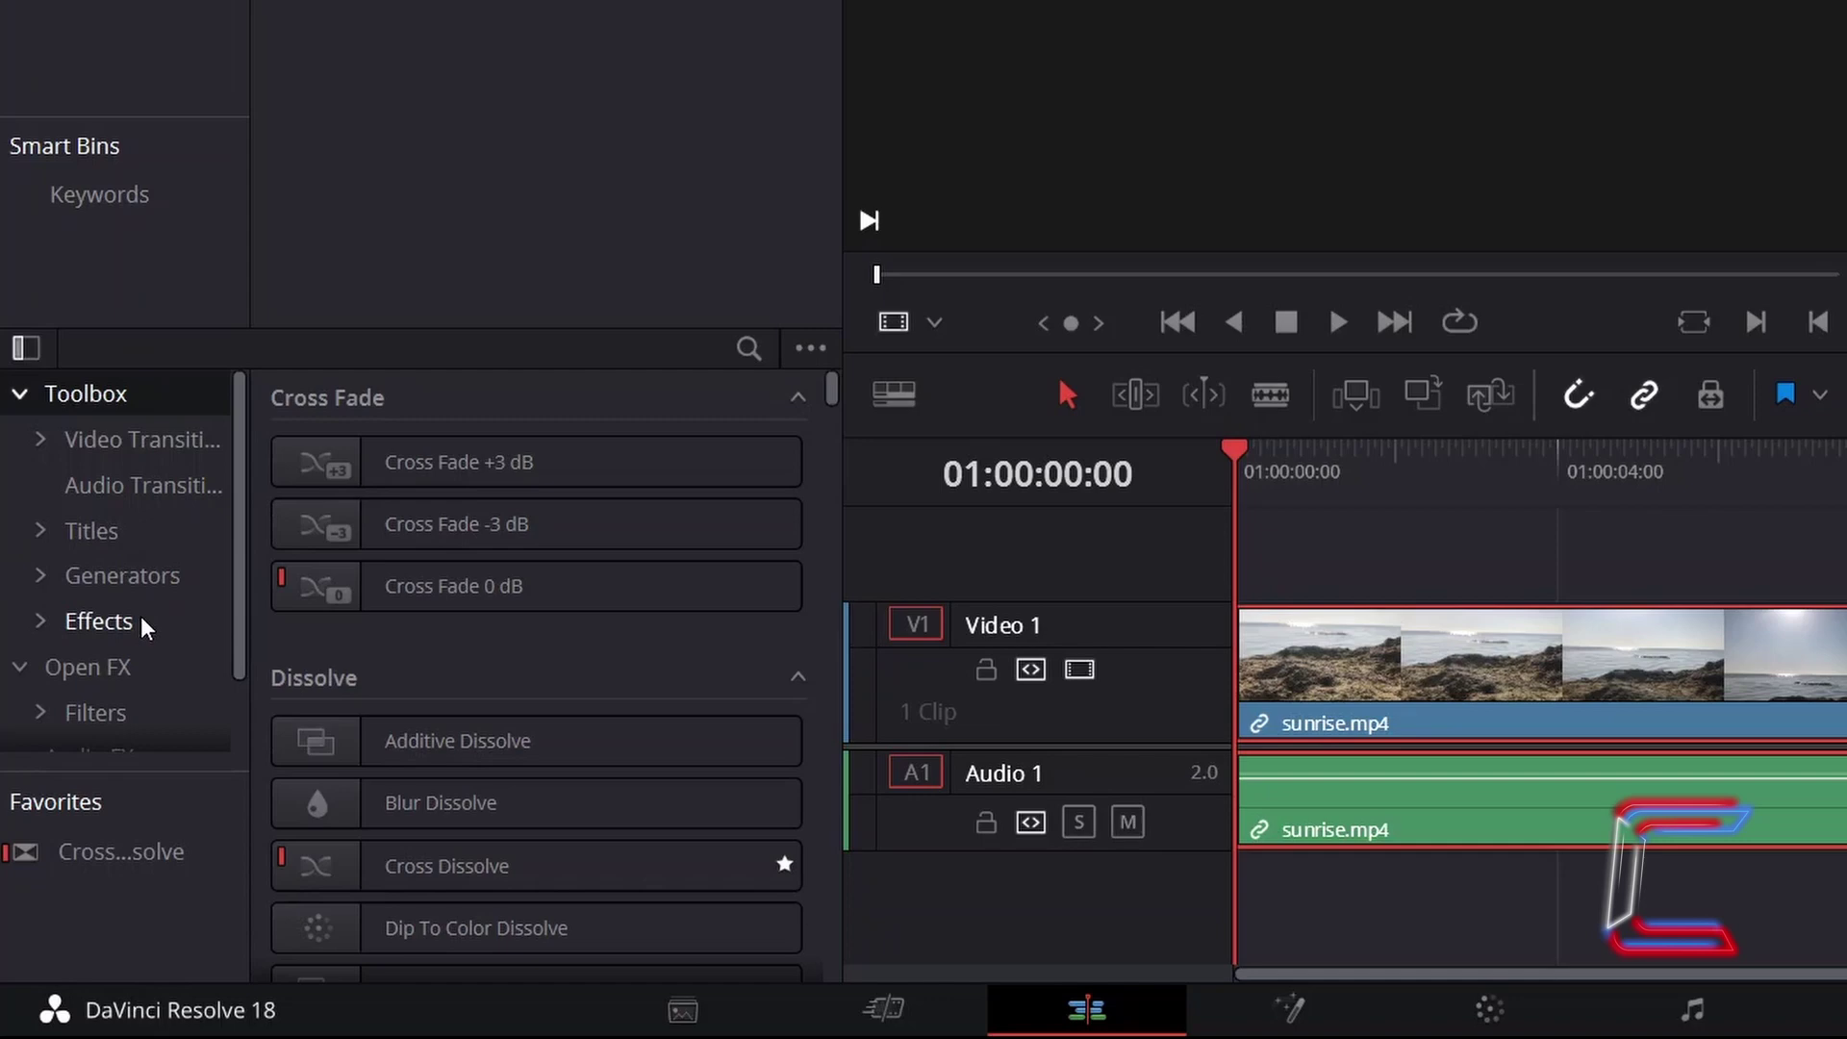
click(141, 622)
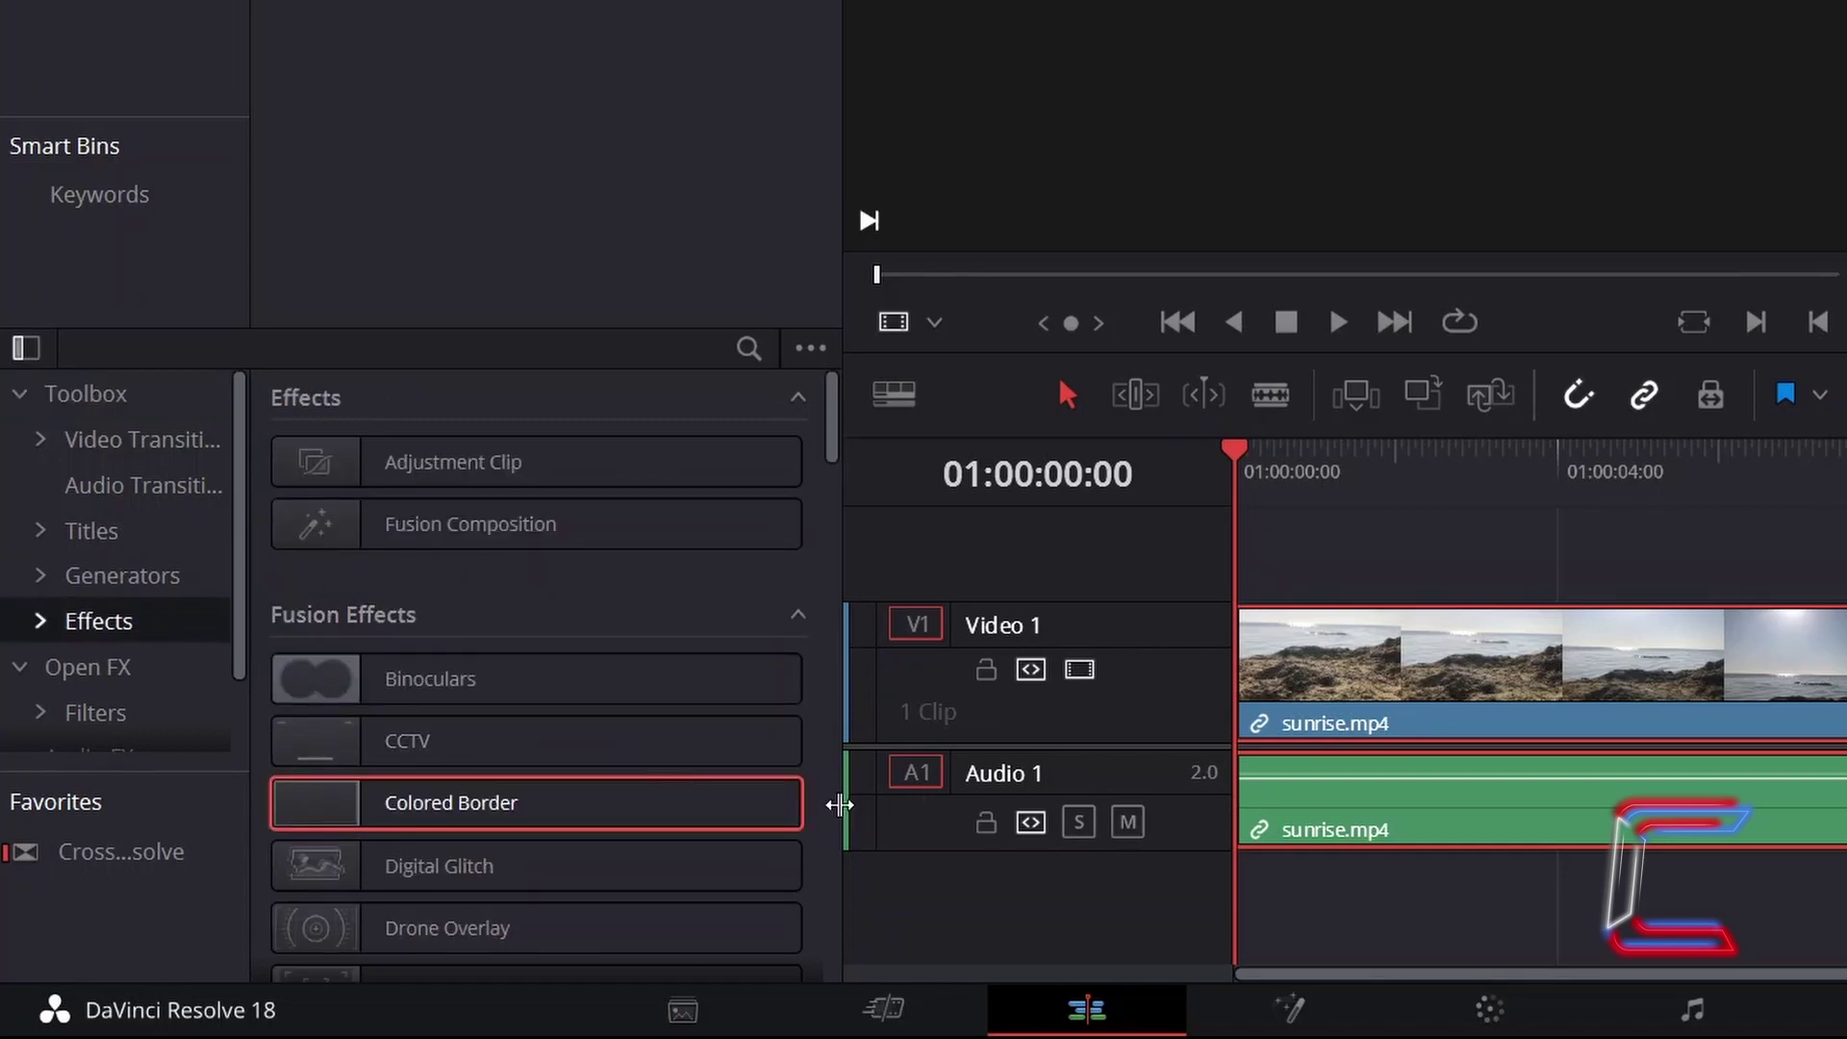
mouse_move(537, 803)
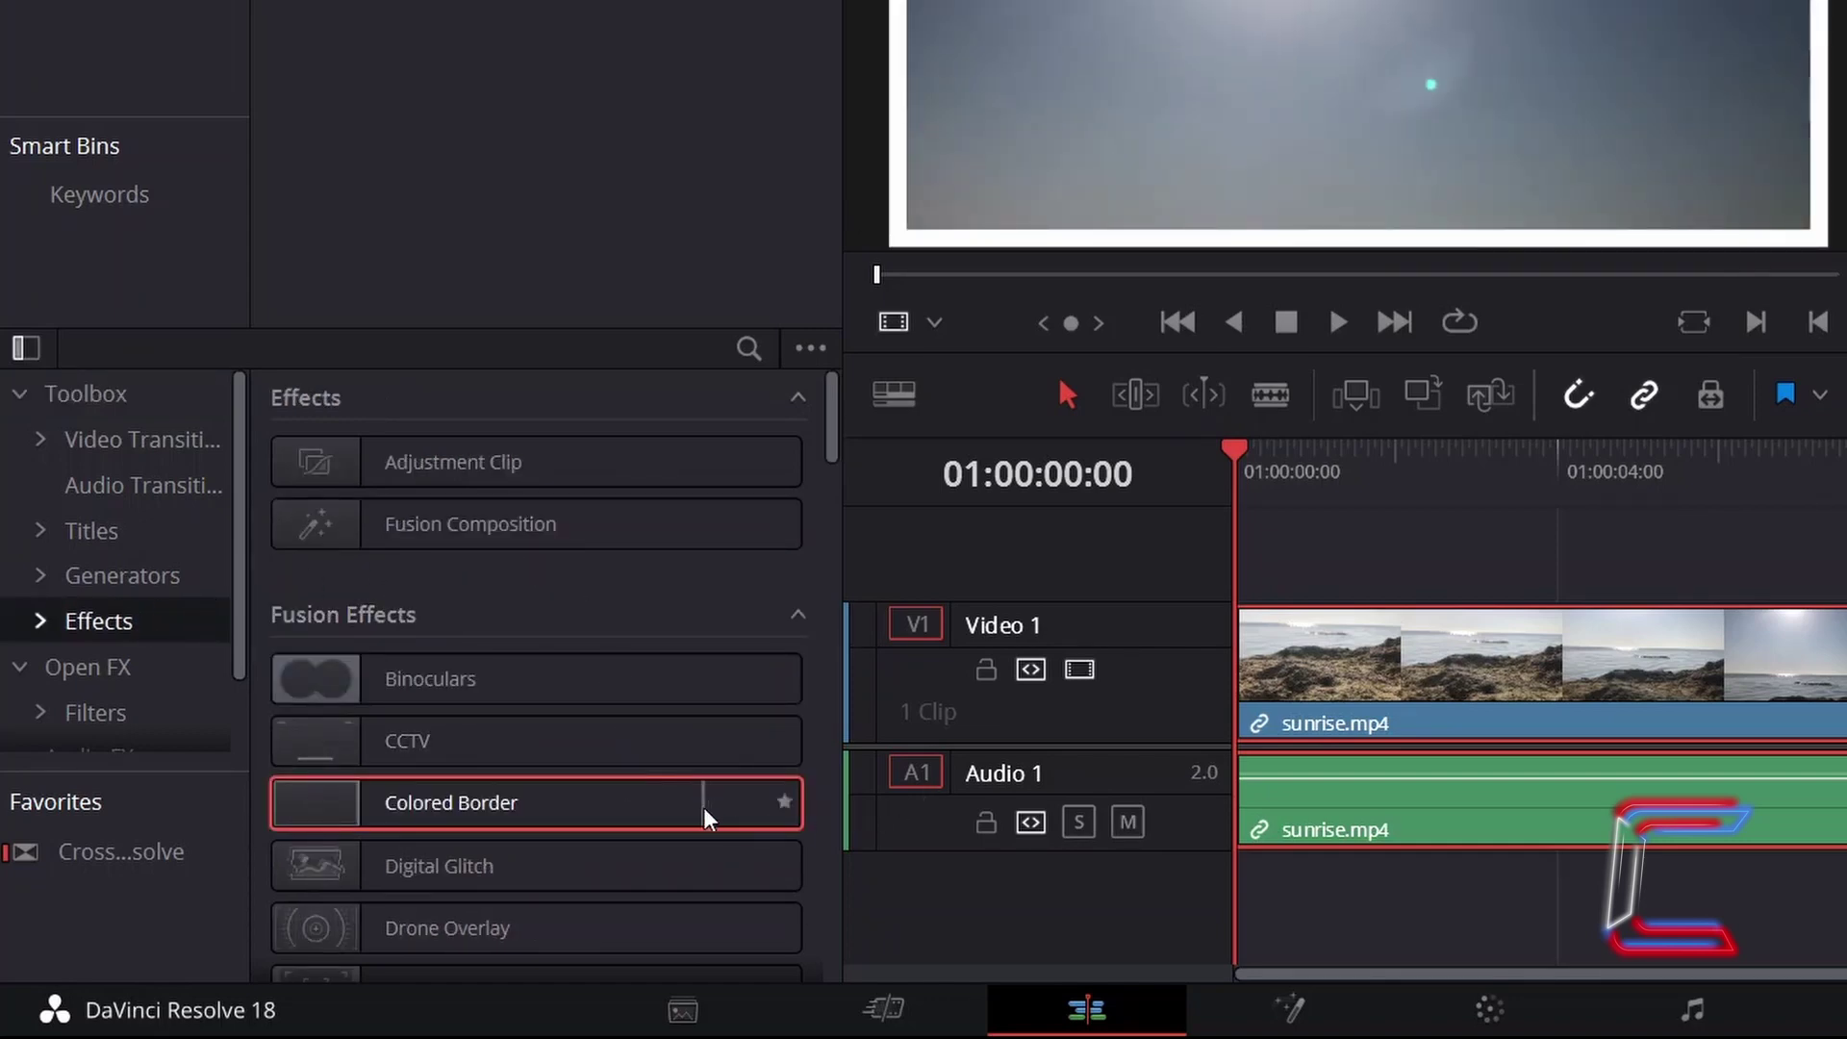
drag(705, 819, 1271, 679)
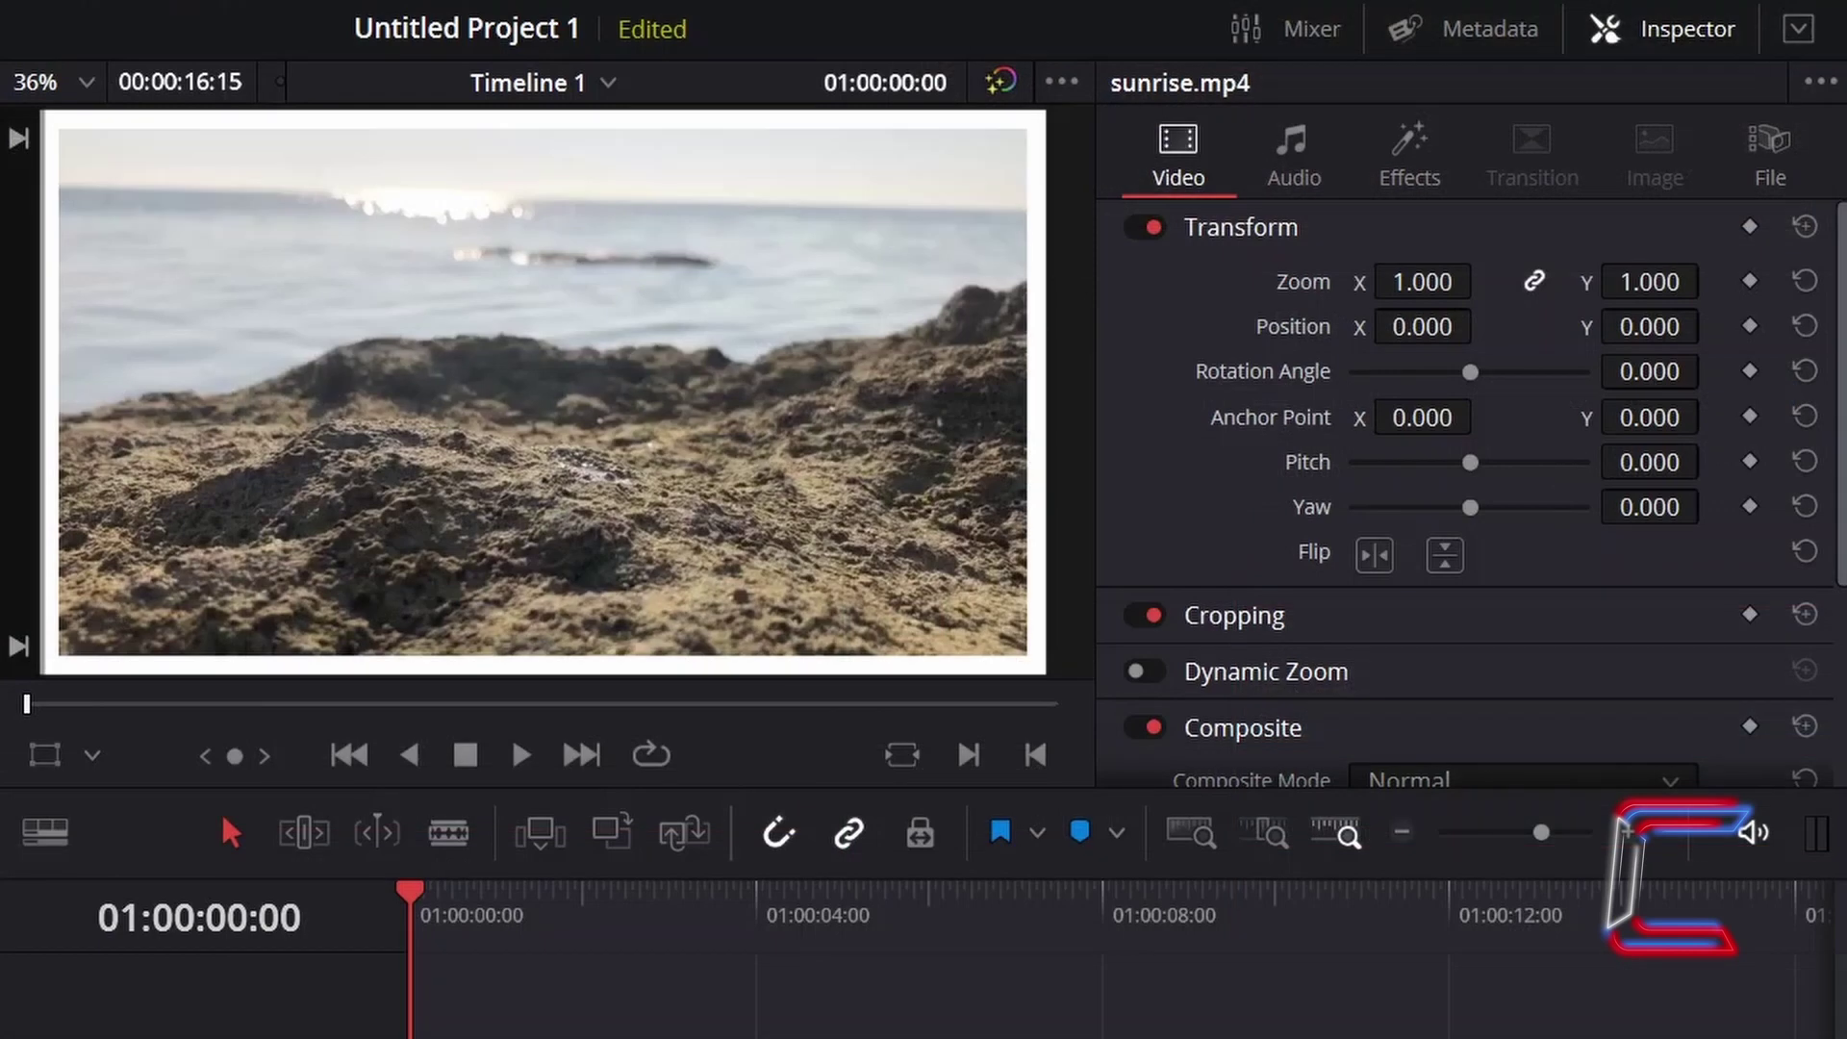
Recolour the Colored Border from white to blue #4a4dff in the Inspector's colour picker.
click(1409, 206)
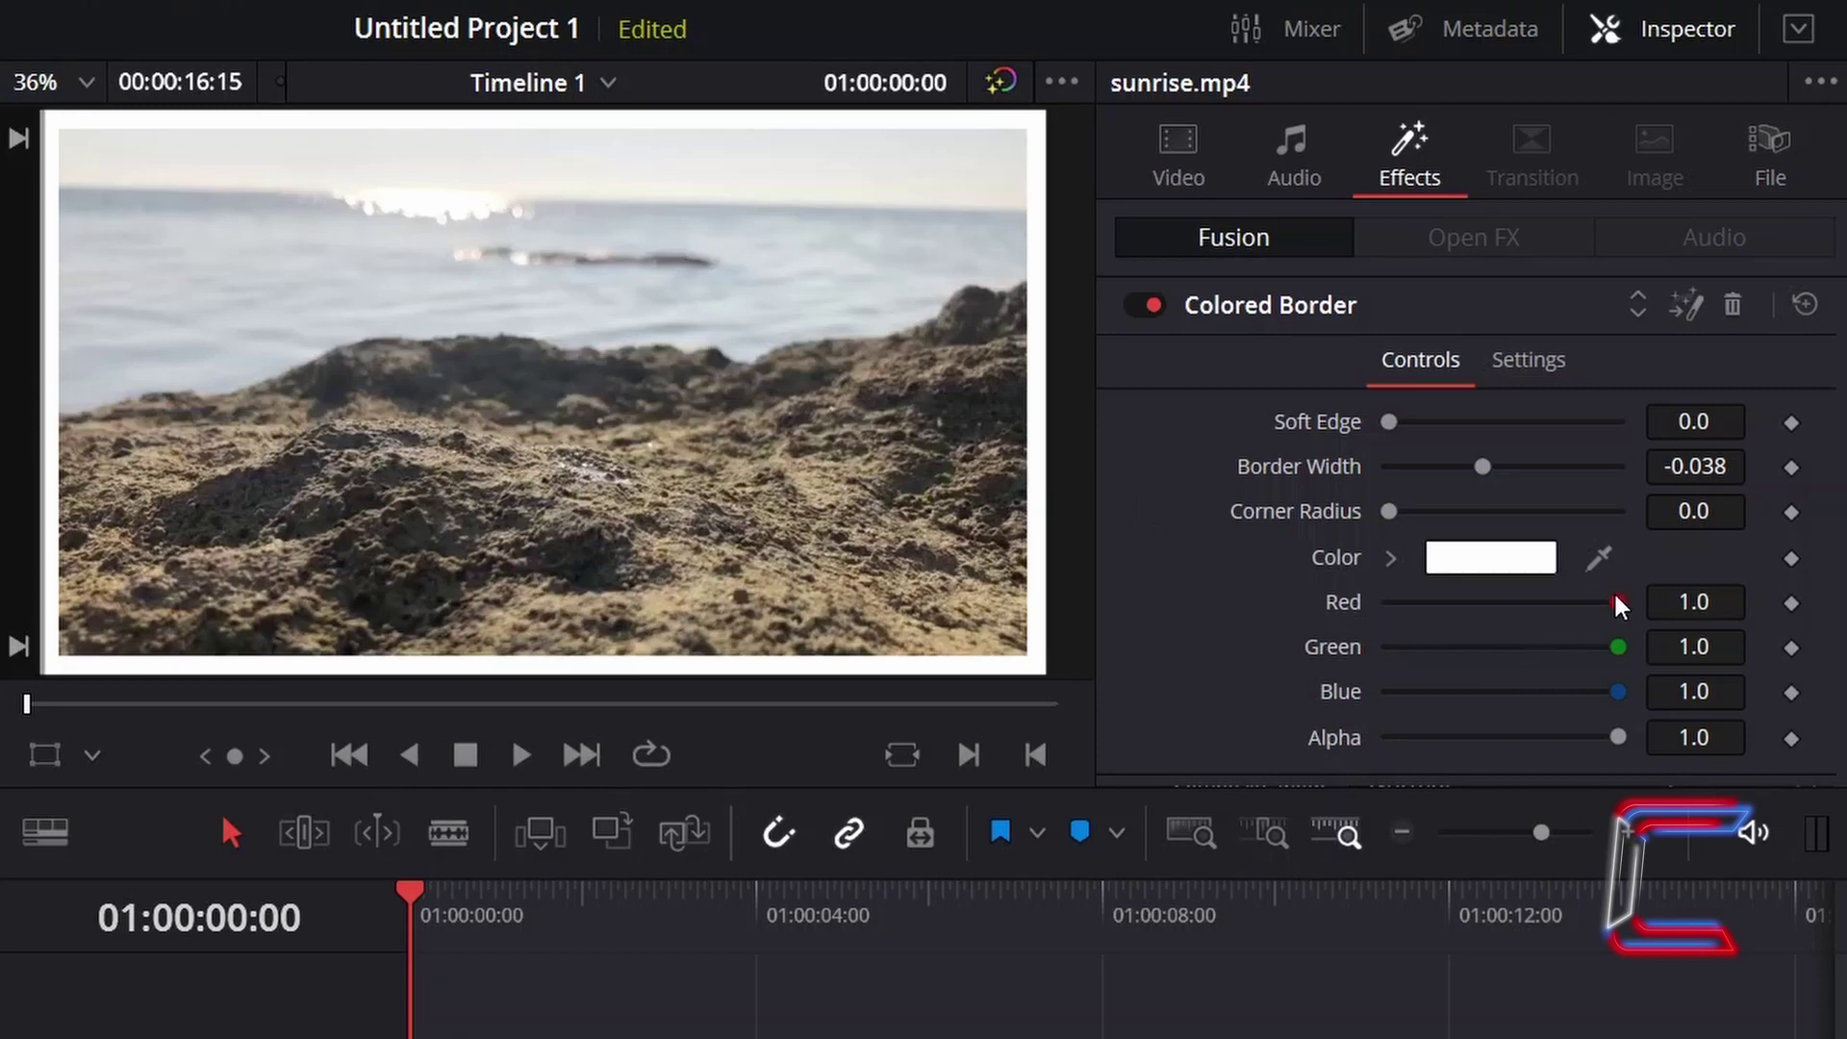
mouse_move(1618, 602)
mouse_down()
mouse_move(1650, 610)
mouse_move(1548, 653)
mouse_move(1618, 647)
mouse_move(1400, 693)
mouse_move(1617, 690)
mouse_move(1279, 733)
mouse_move(1636, 776)
mouse_up()
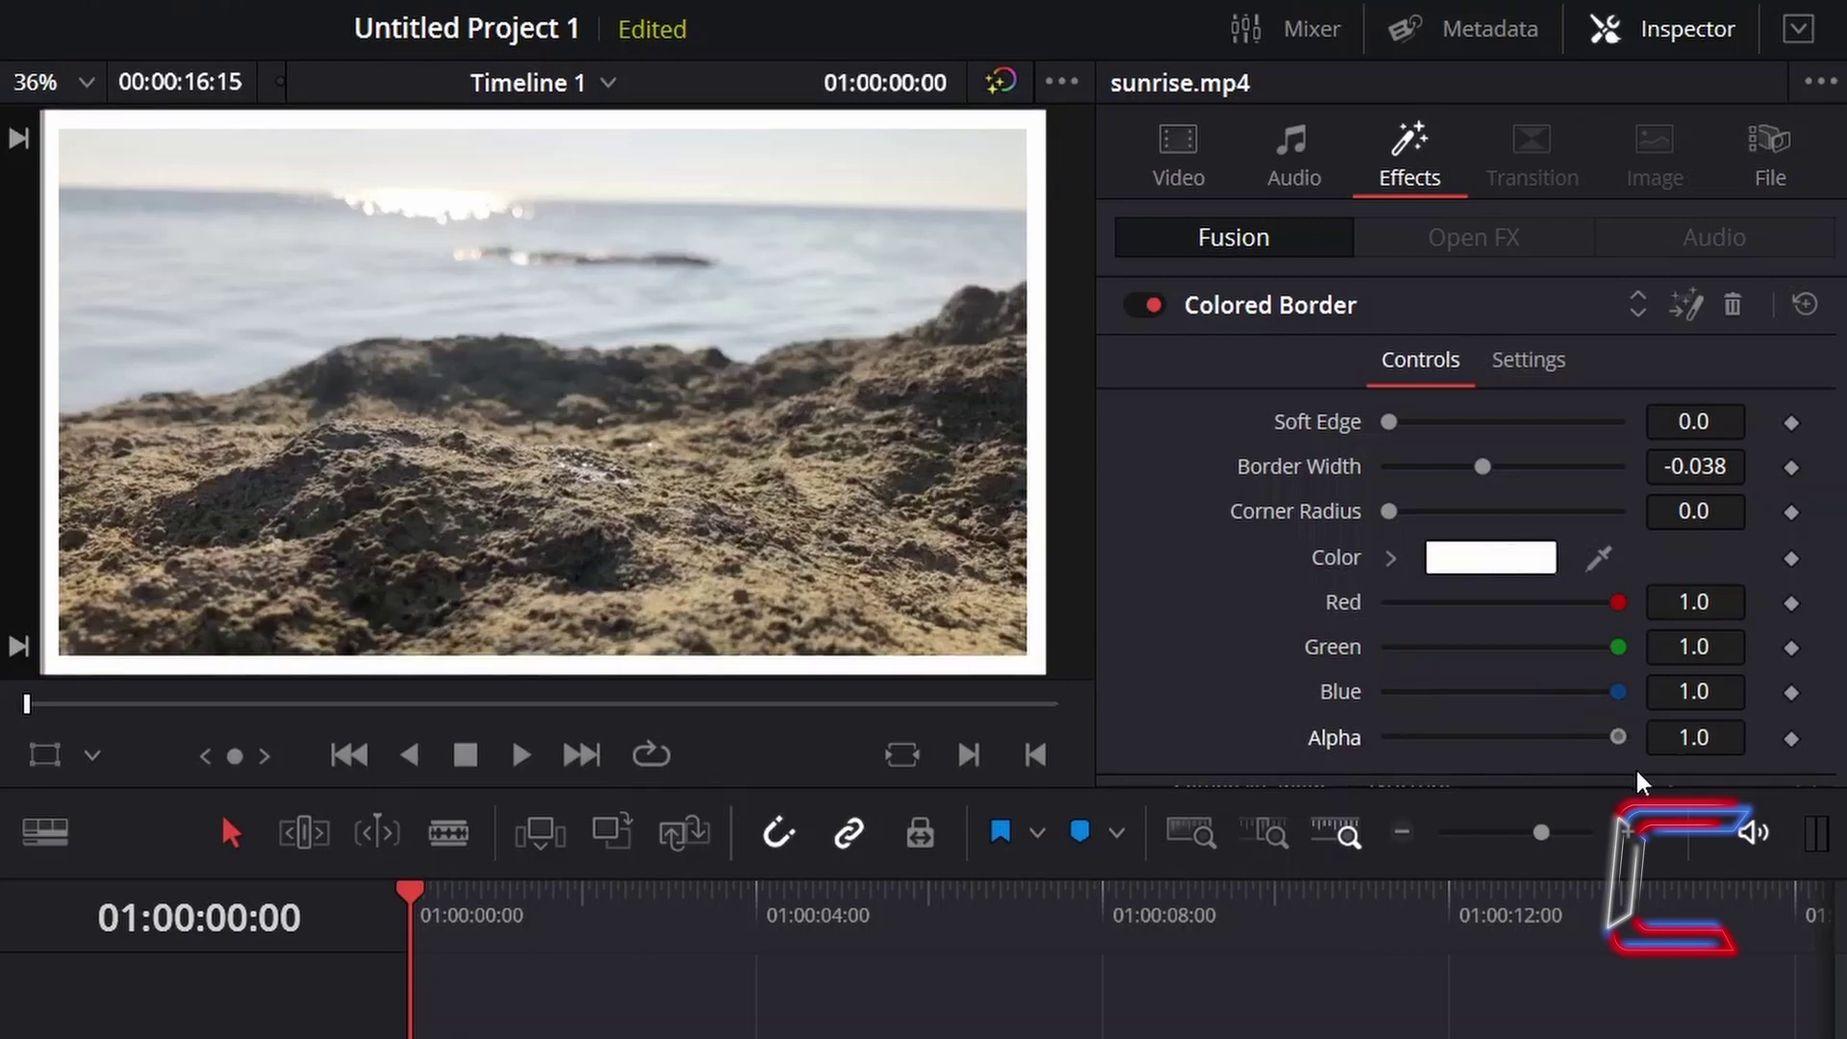
click(1525, 563)
drag(808, 345, 925, 202)
click(696, 380)
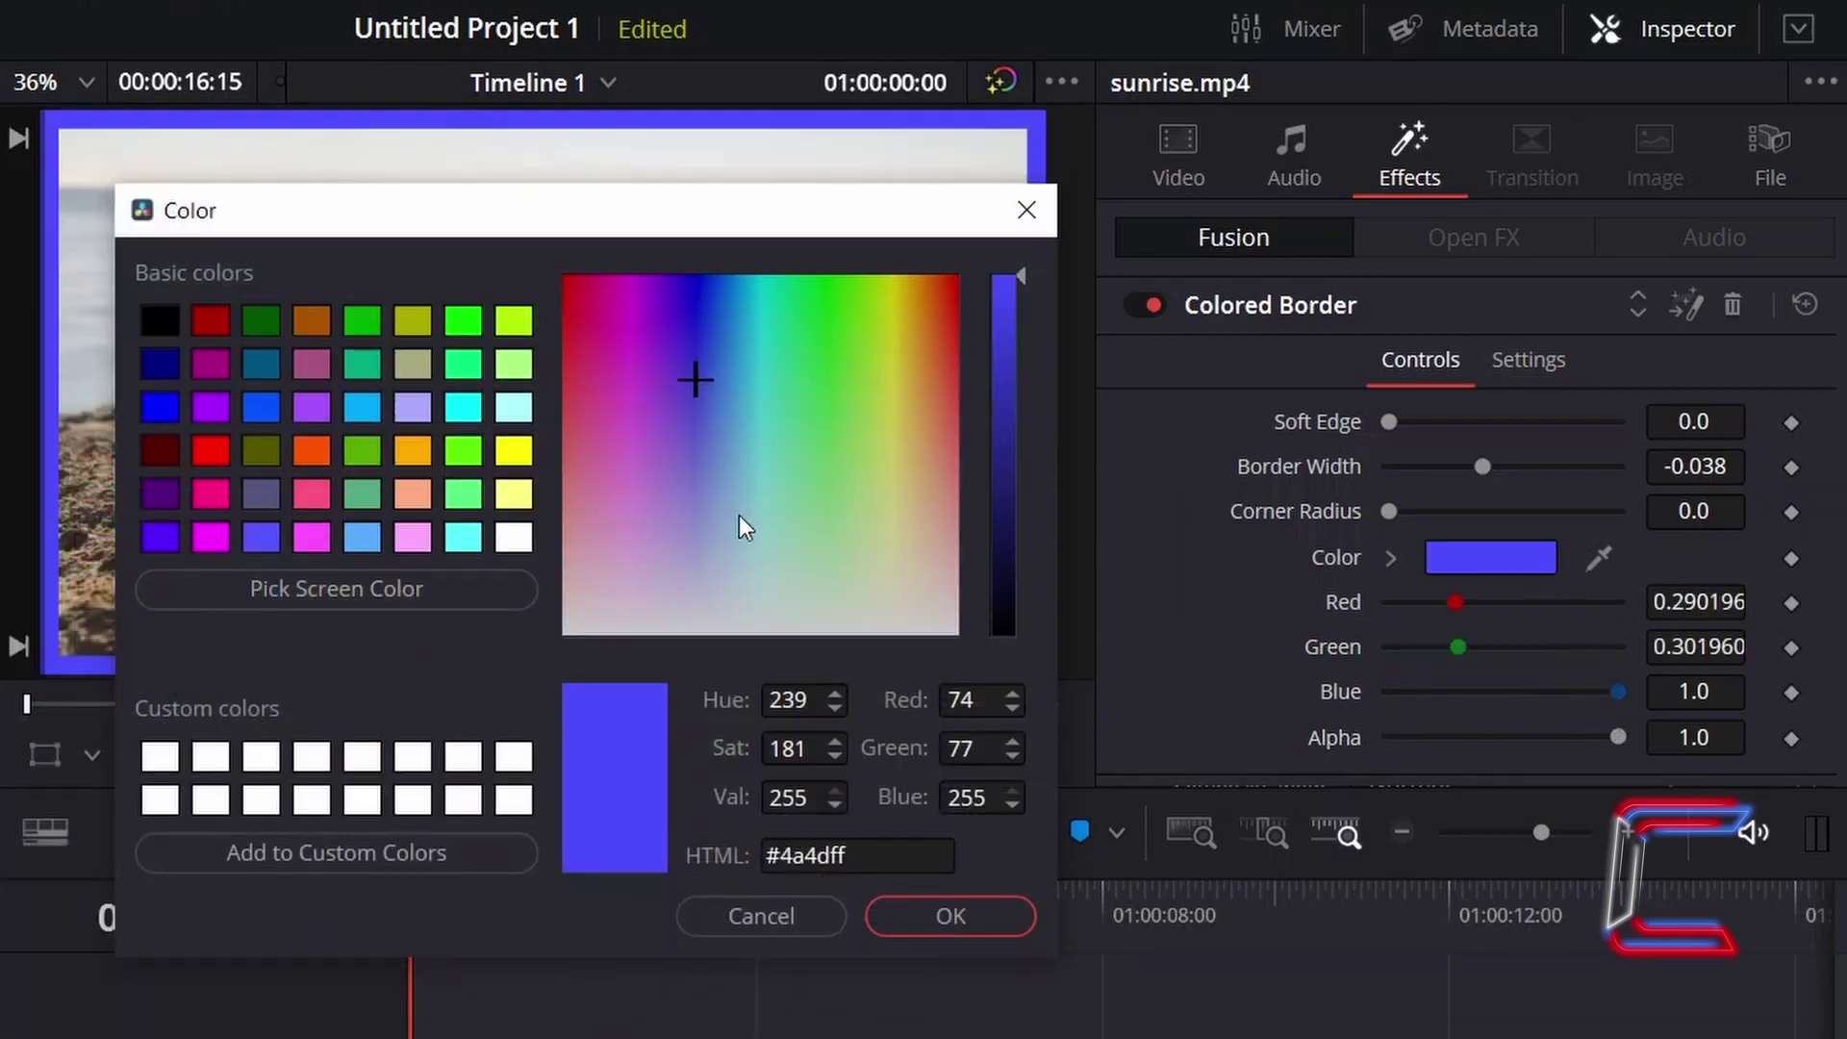
click(945, 920)
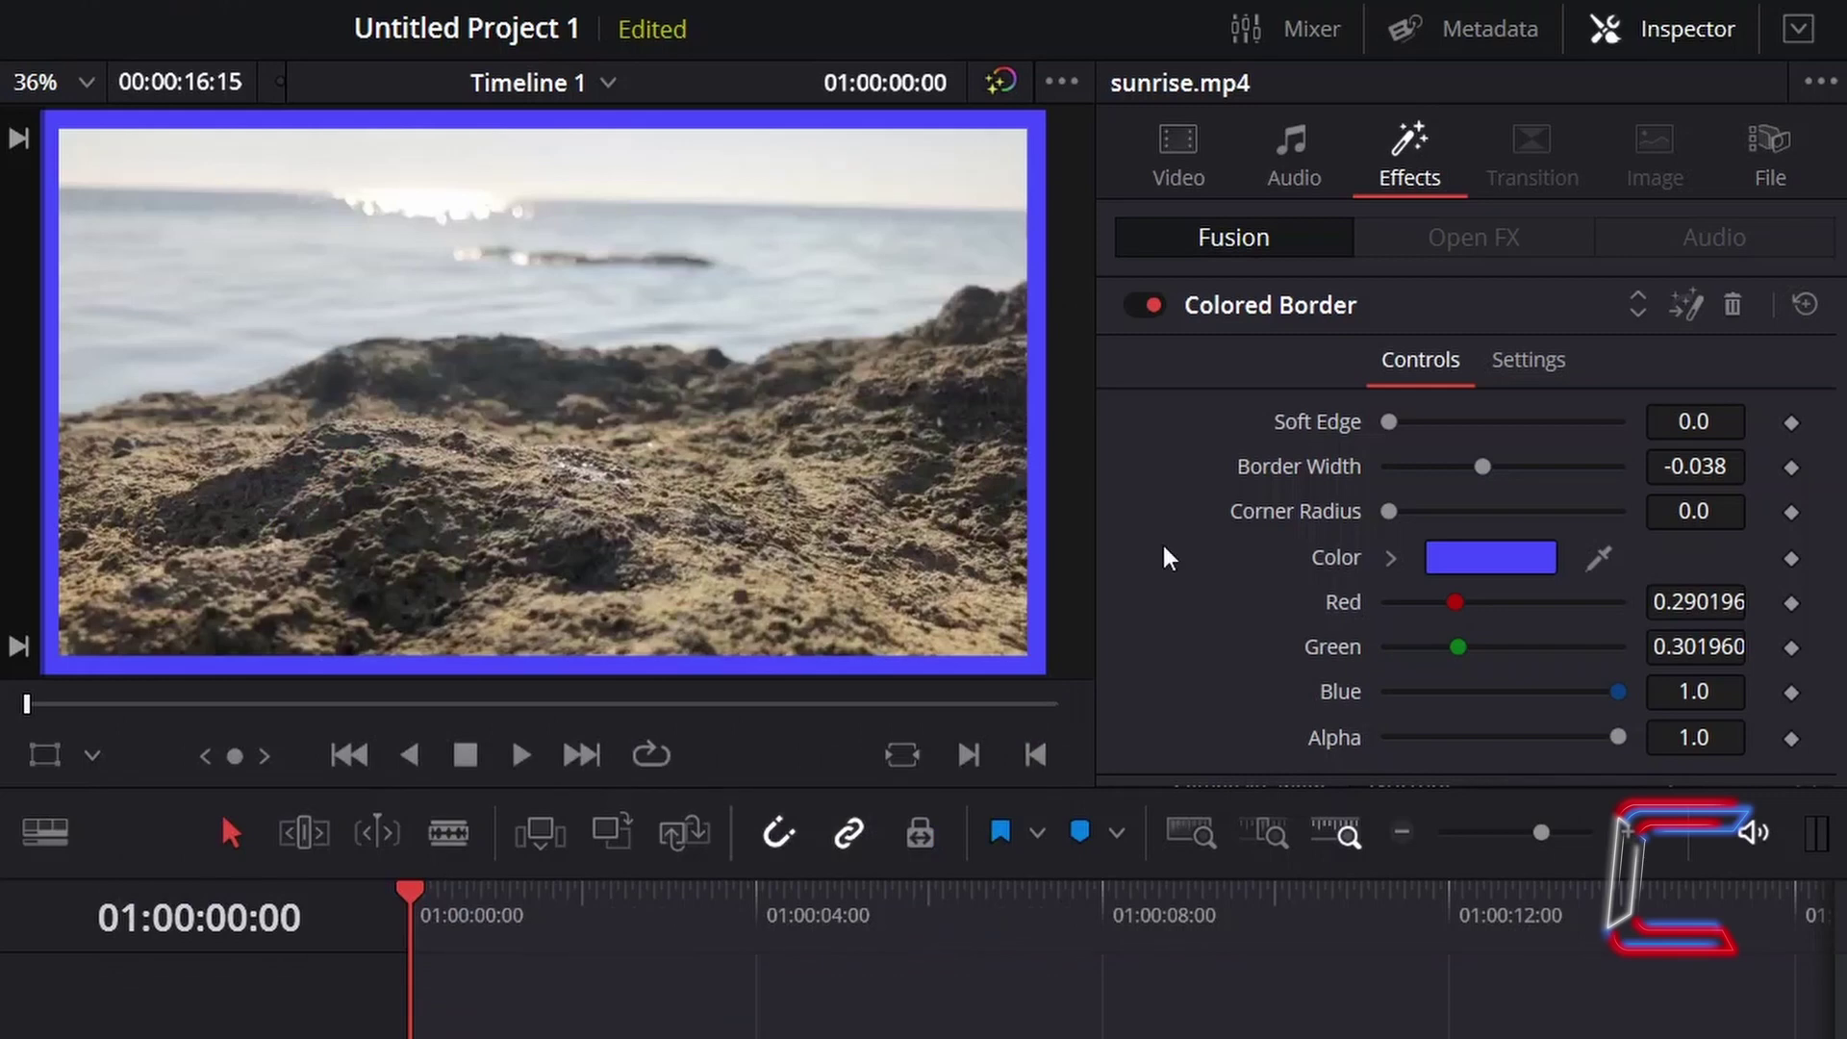
Set Border Width to -0.069 and Corner Radius to 1.0 for a pill-shaped frame.
mouse_move(1388, 421)
mouse_down()
mouse_move(1440, 467)
mouse_move(1084, 511)
mouse_up()
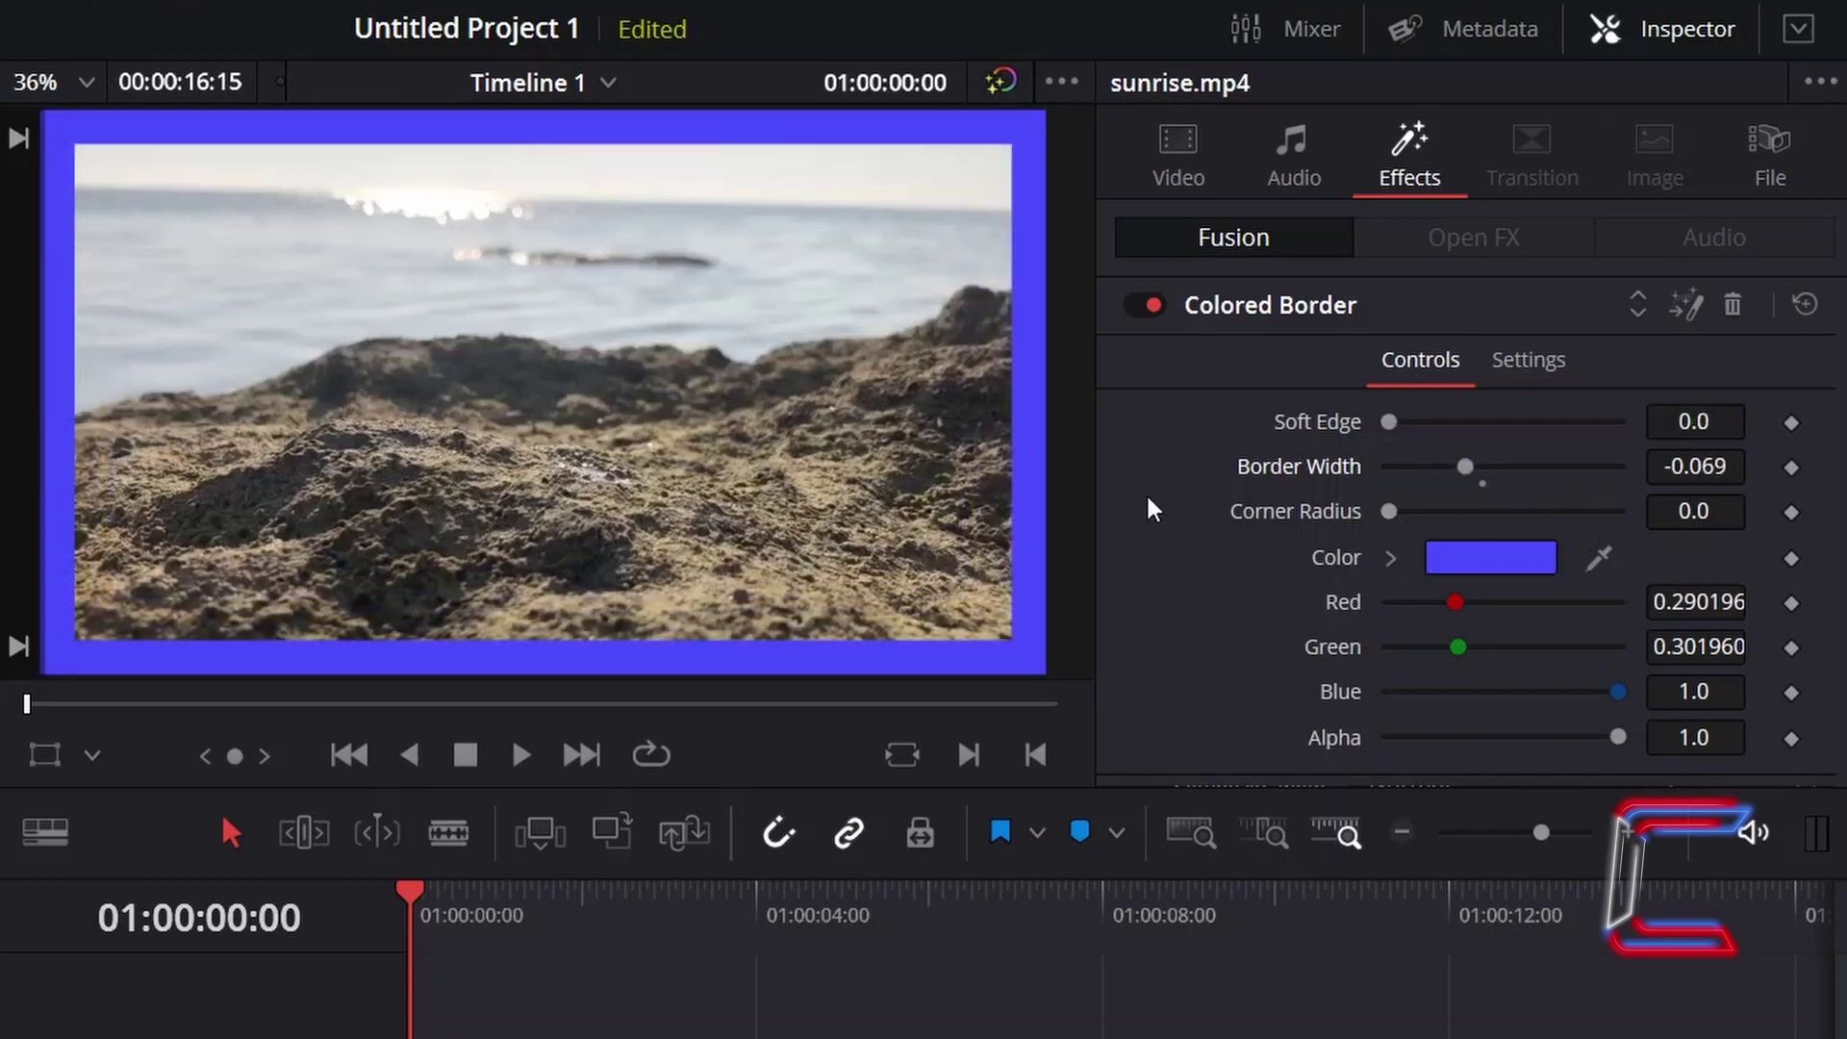
drag(1389, 510, 1641, 543)
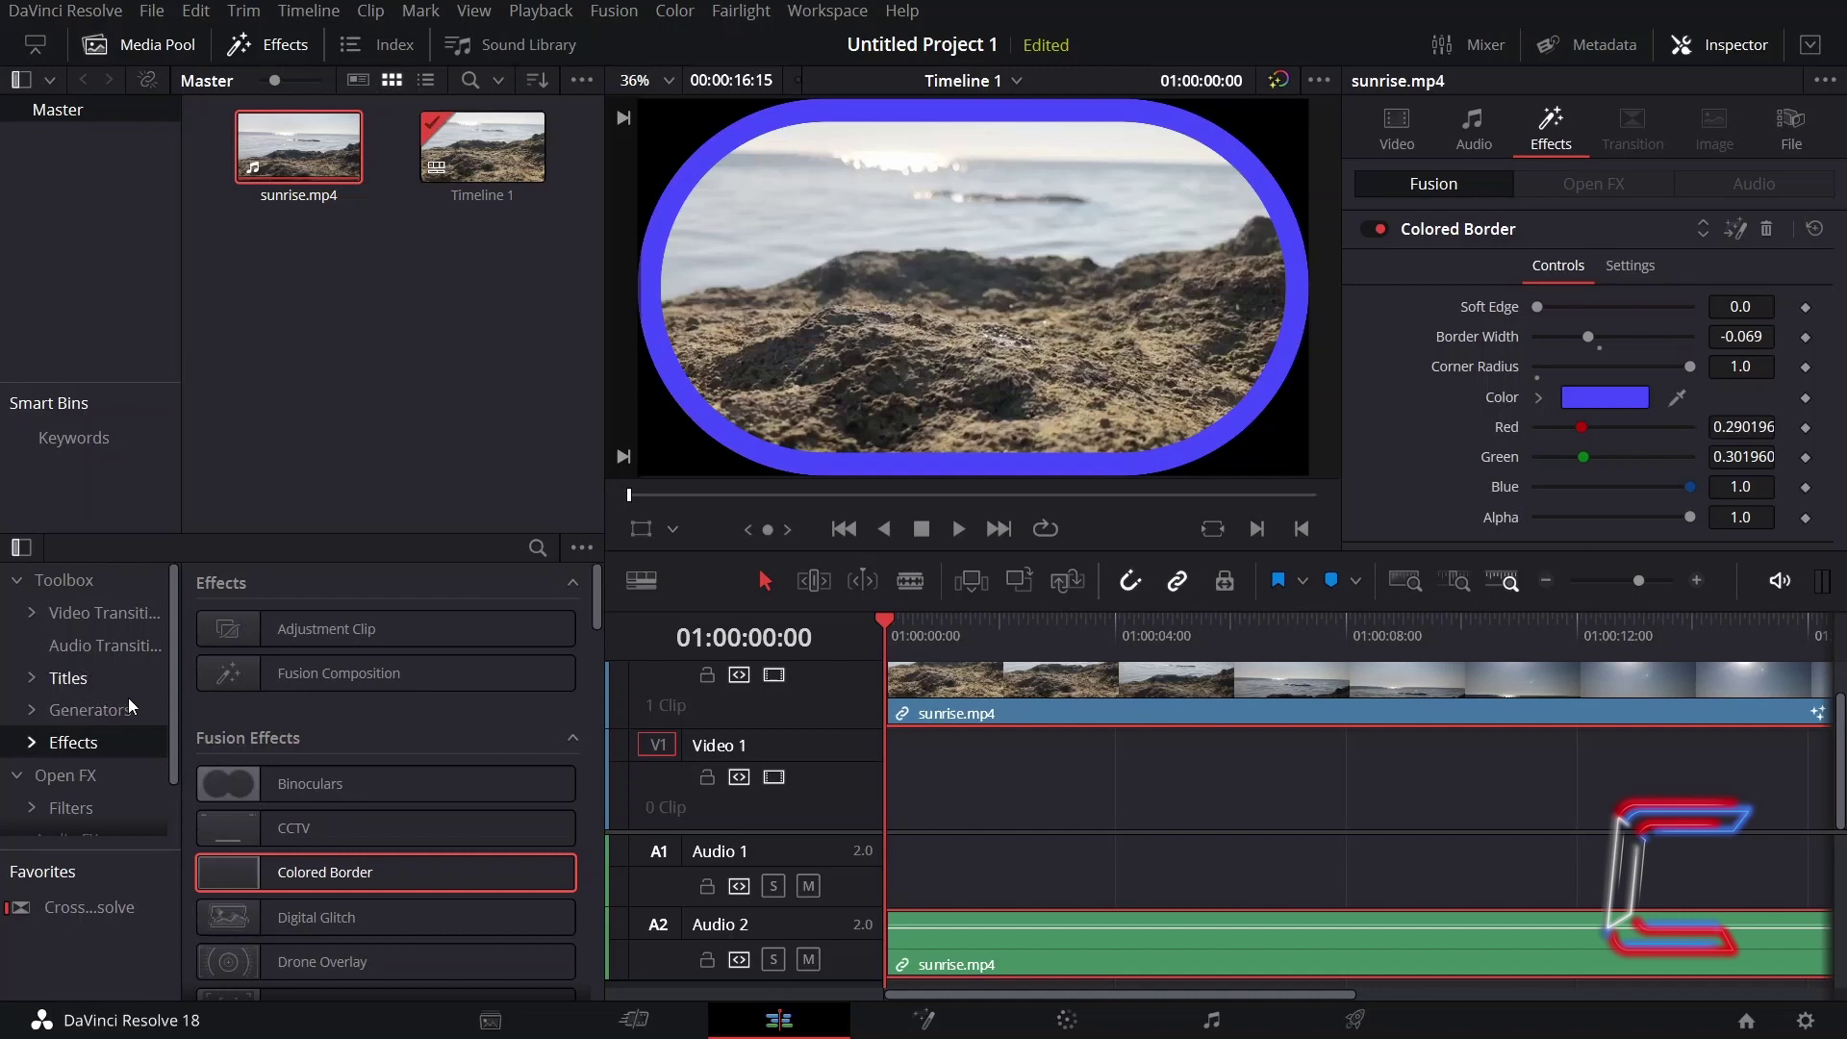
Place the Four Color Gradient generator on Video 1 beneath sunrise.mp4 as its background.
click(112, 711)
mouse_move(313, 895)
mouse_down()
mouse_move(688, 782)
mouse_move(902, 789)
mouse_up()
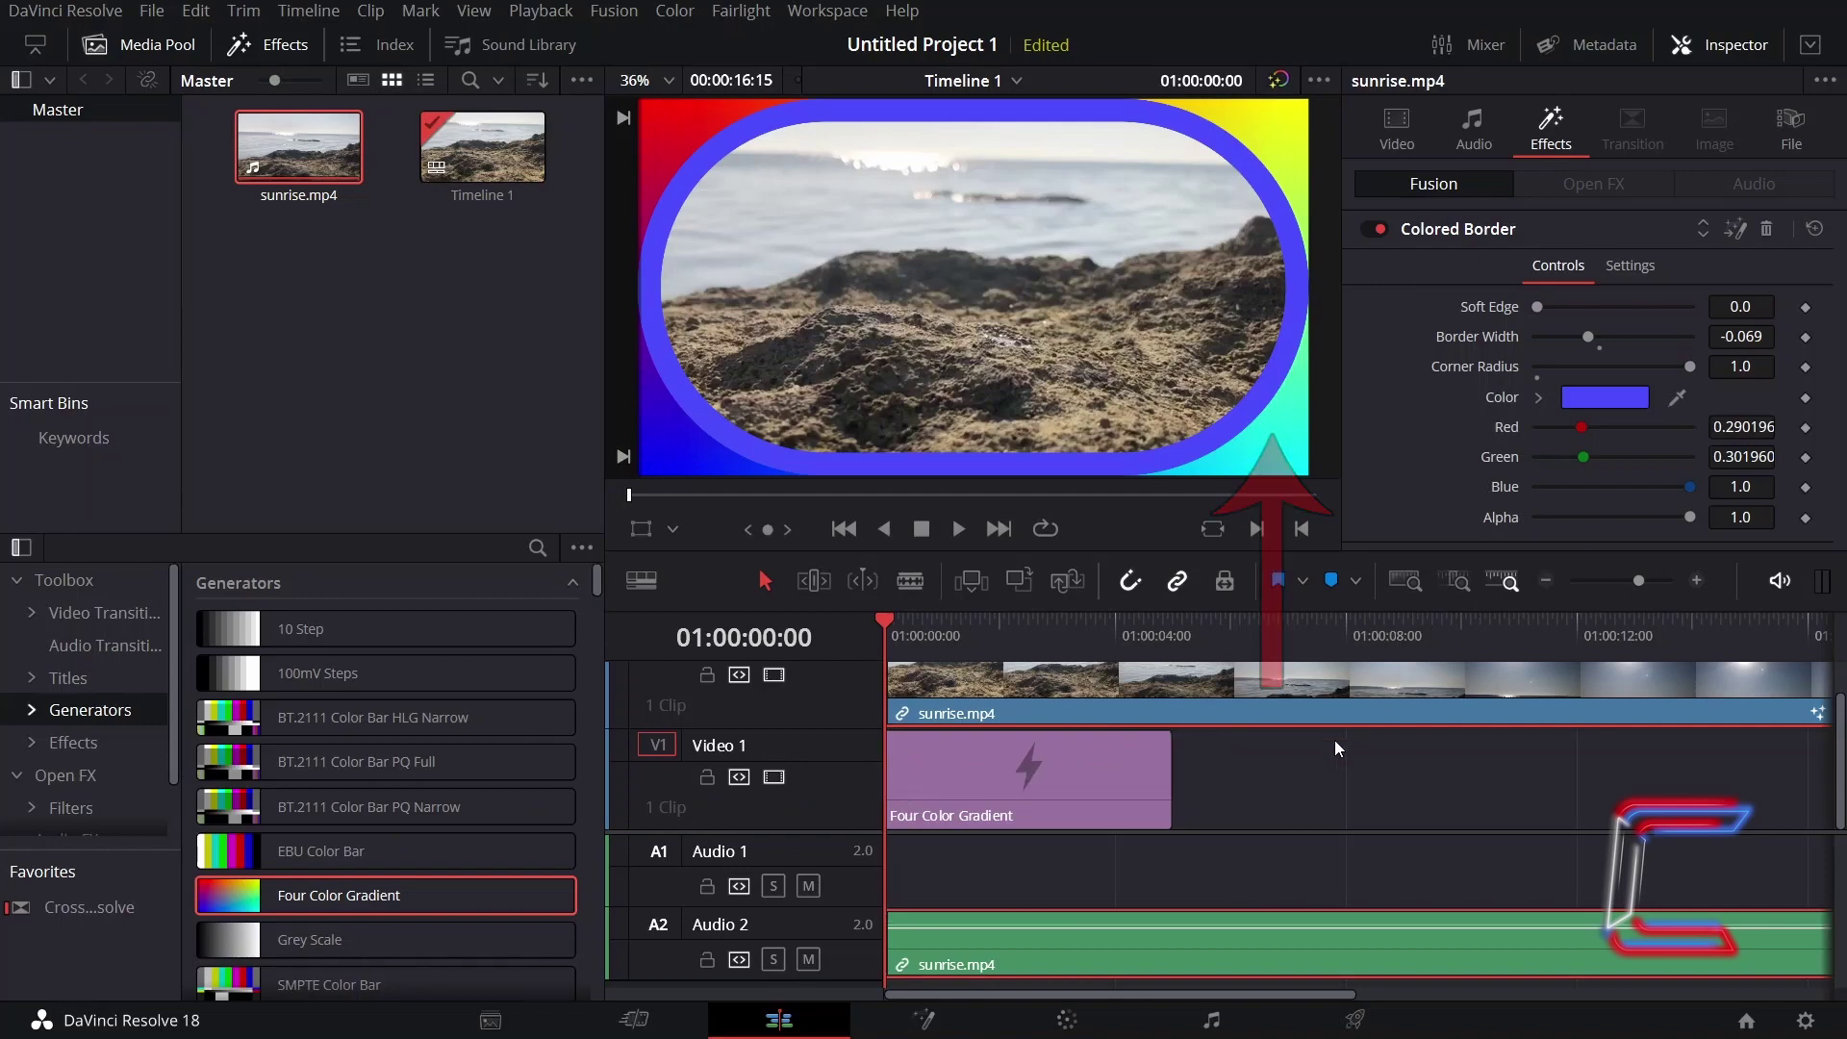
scroll(1285, 787, up, 1)
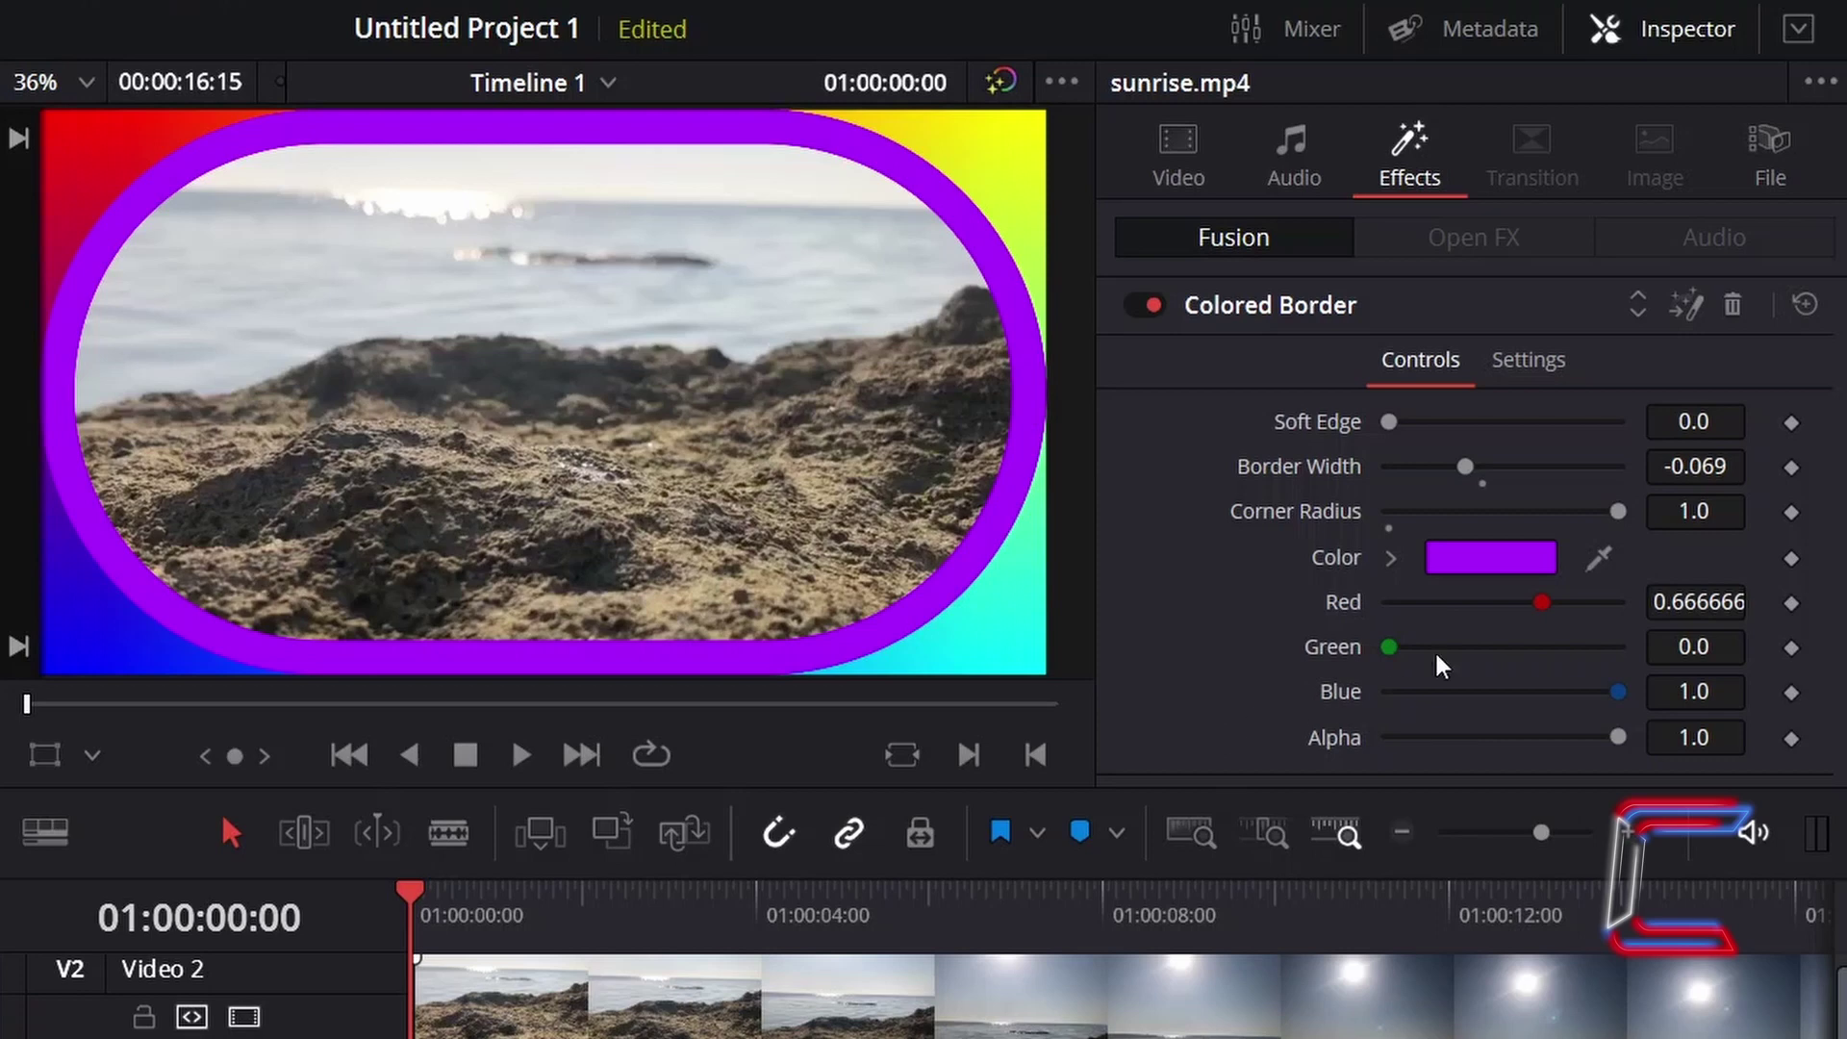
Reset the Colored Border parameters to defaults and delete the filter from sunrise.mp4.
click(1809, 308)
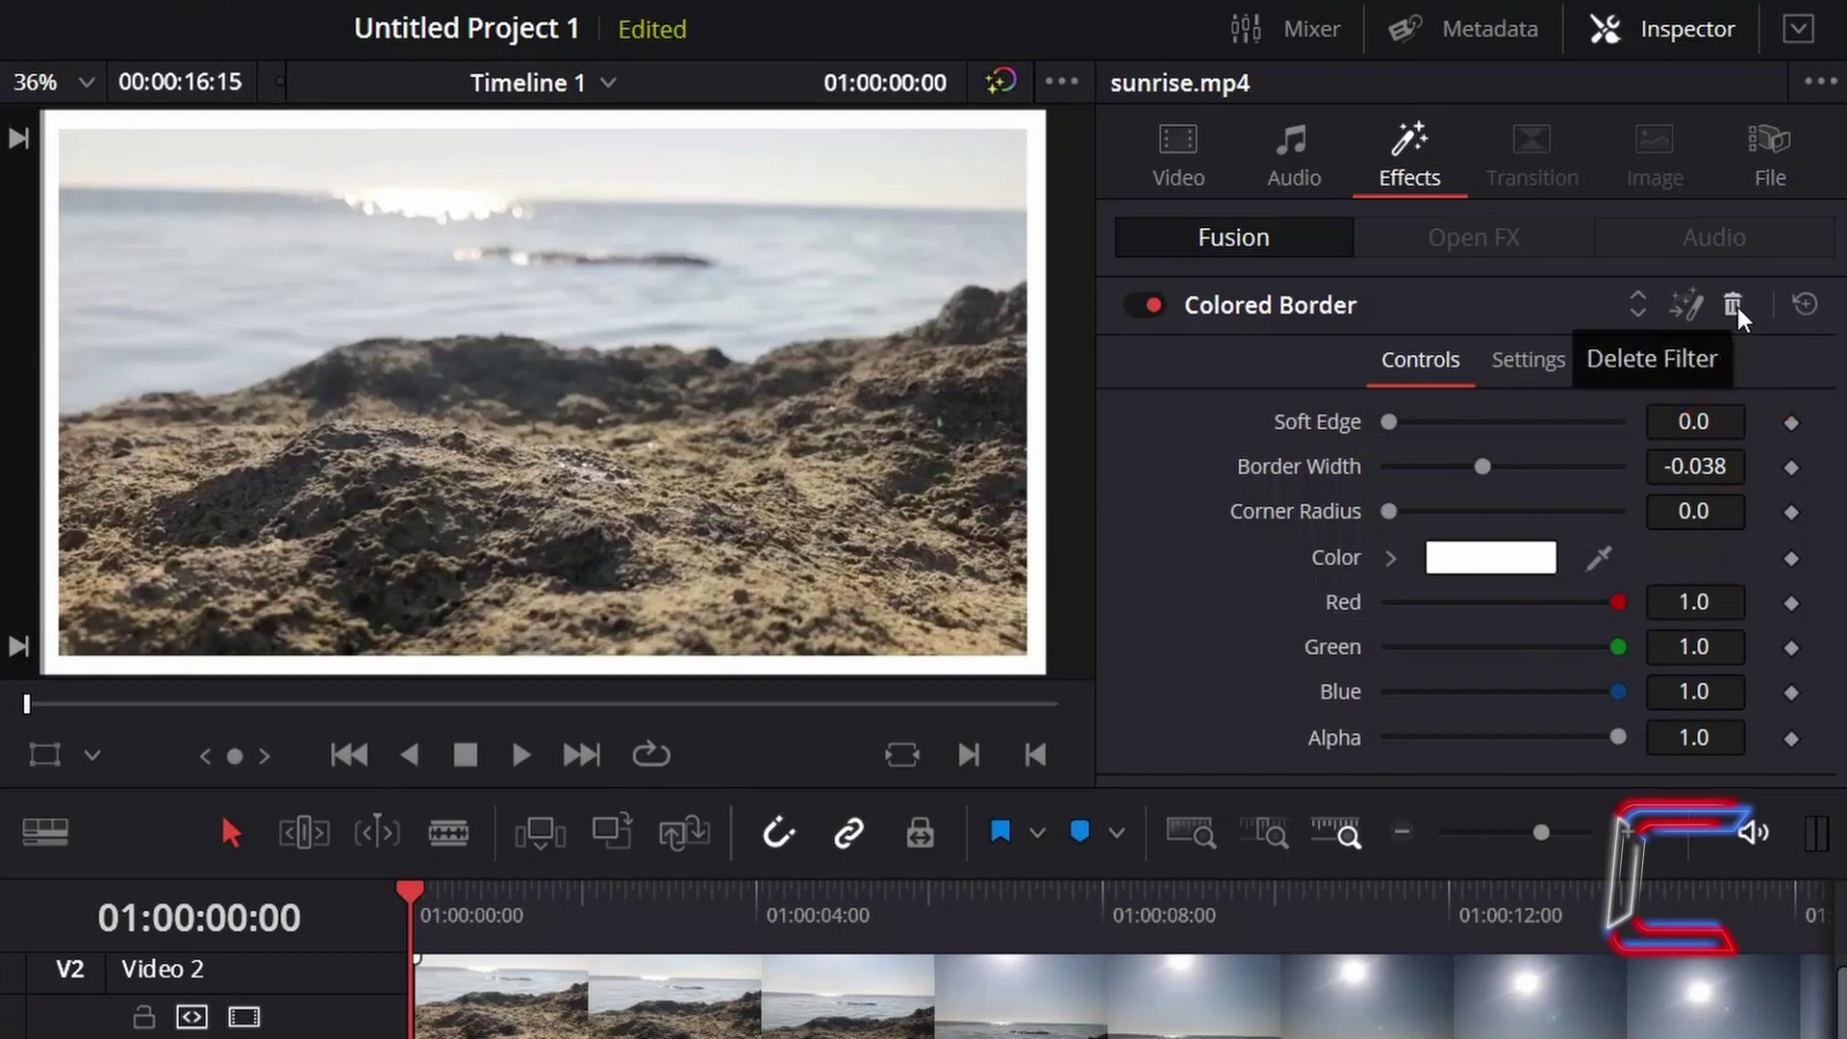
click(1736, 309)
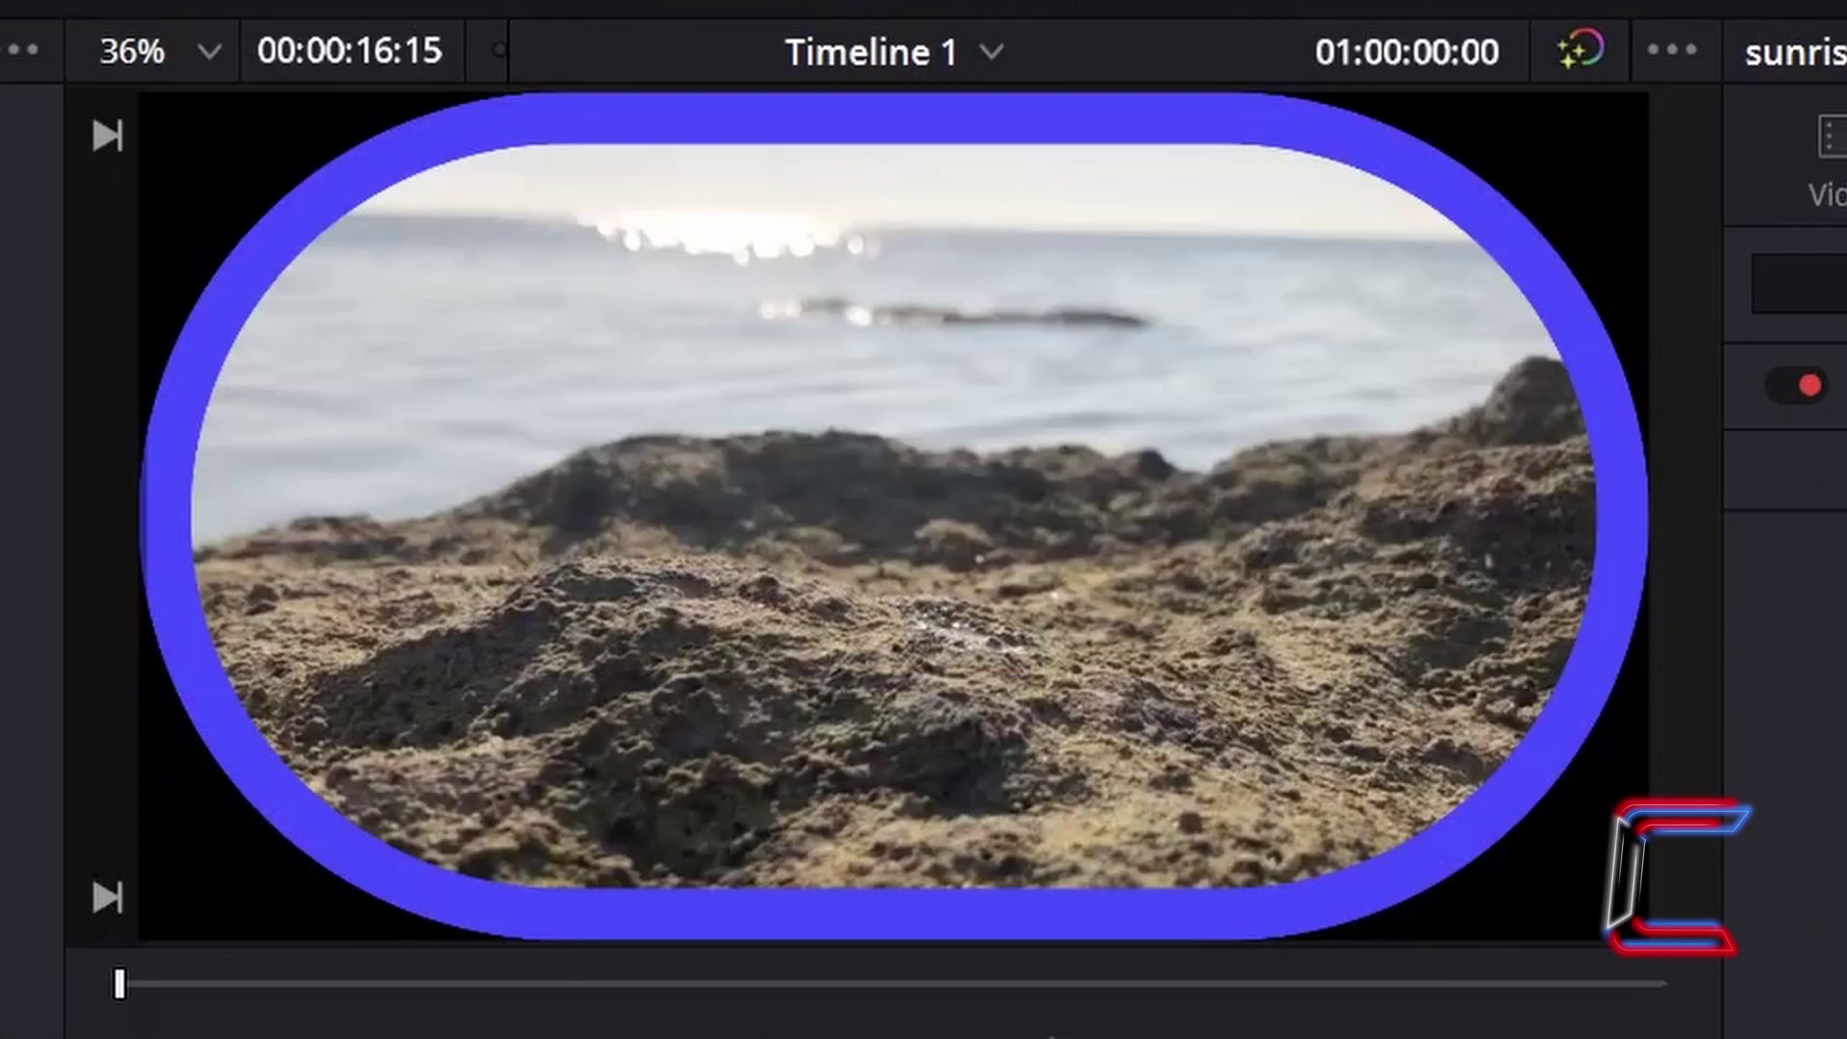